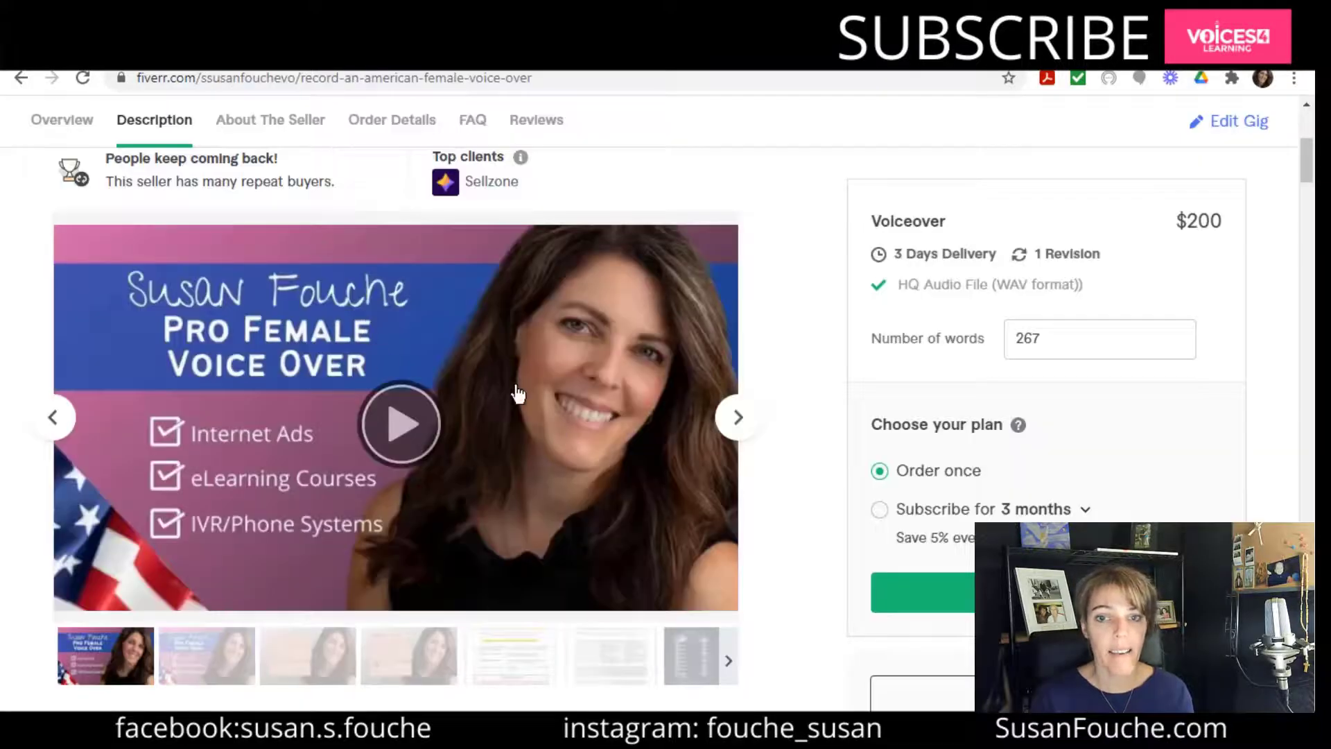
Start a single-payment custom offer based on the "I will record an american female voice over" gig.
scroll(513, 389, up, 5)
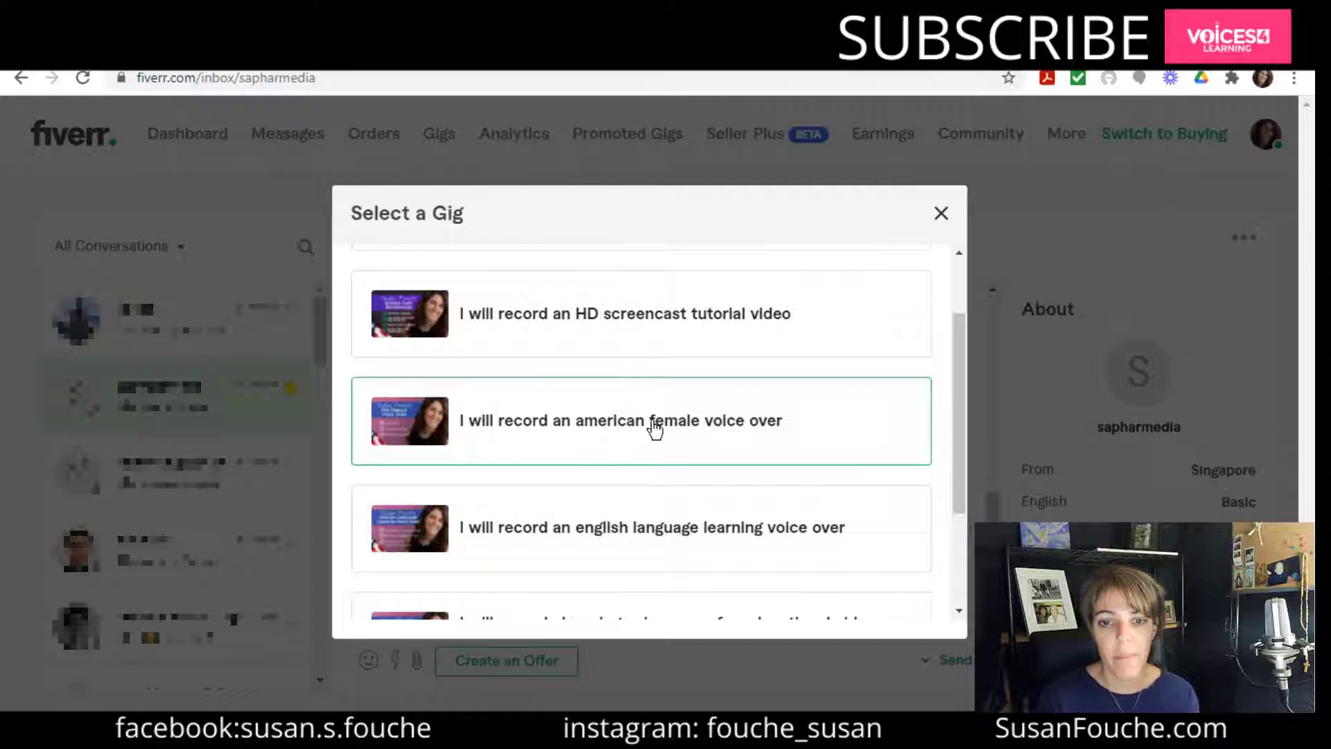
click(652, 426)
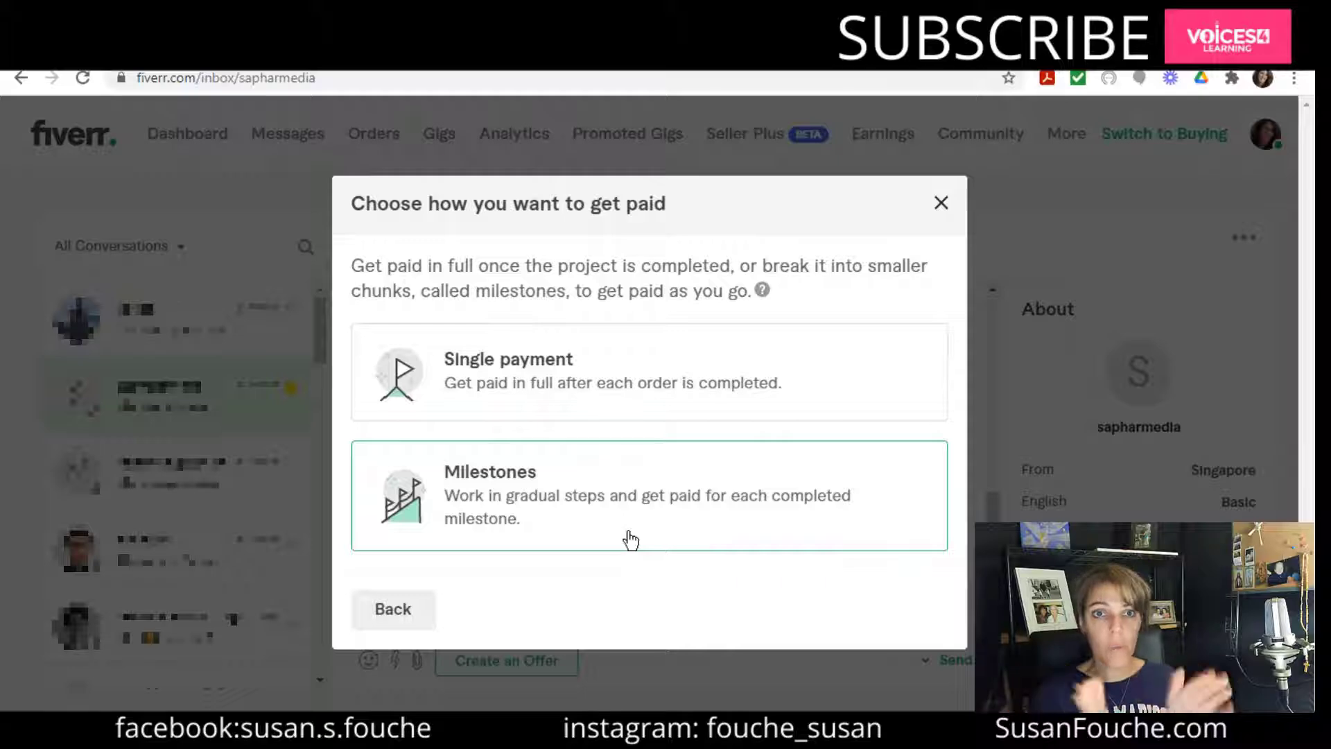
click(577, 390)
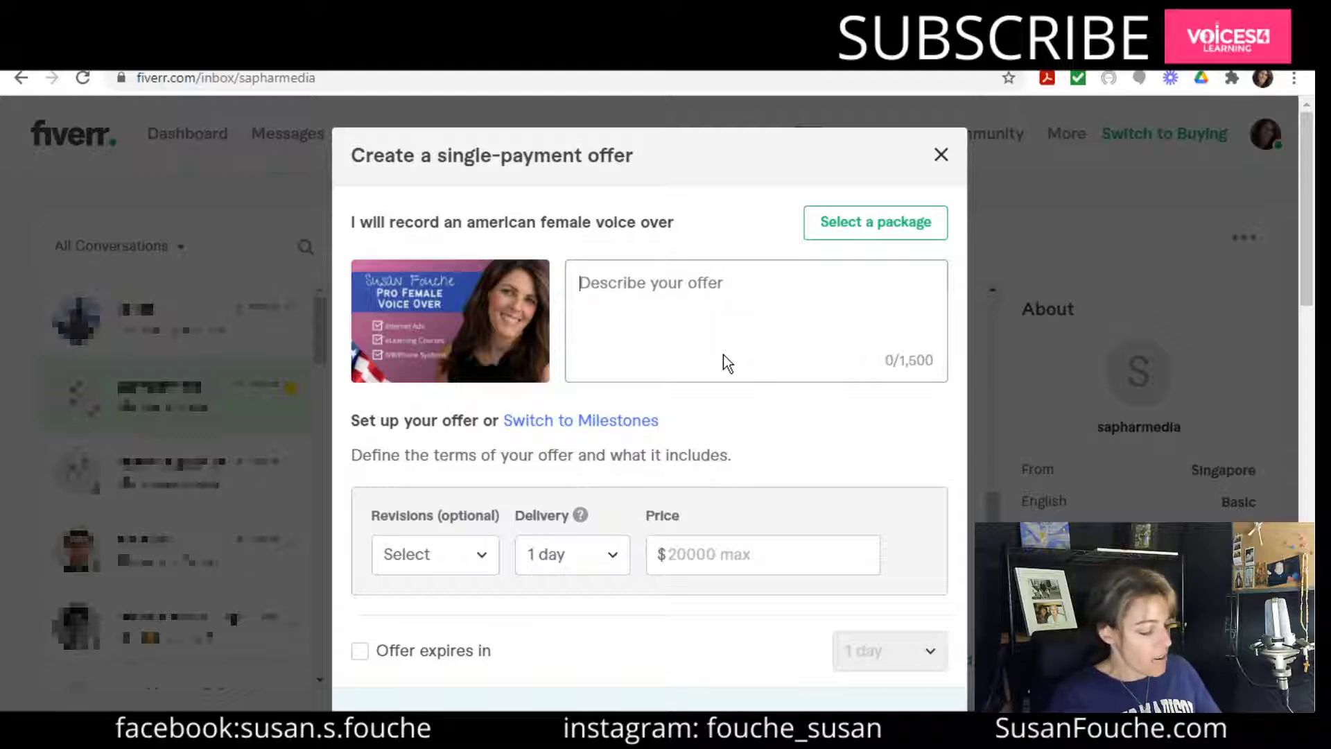
Describe the offer as "Record Voice Over".
text(Record )
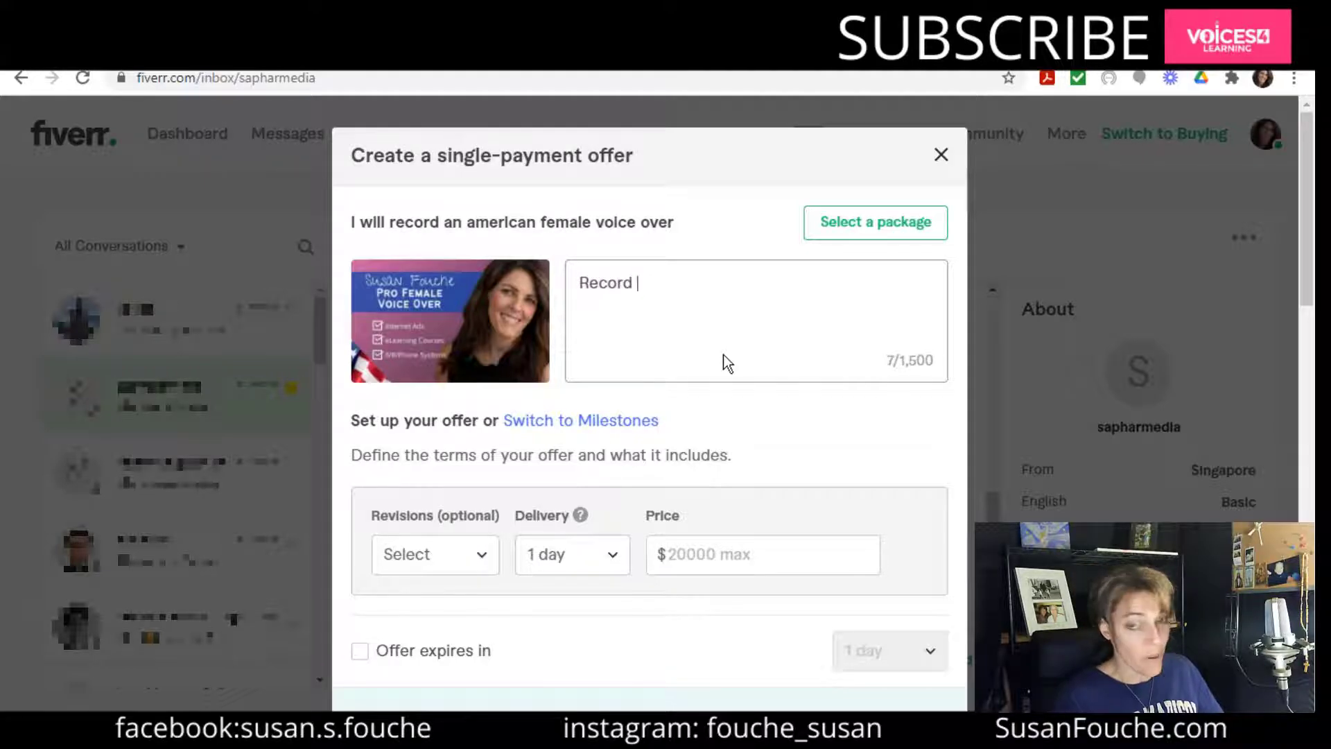
text(Voice OCV)
key(BackSpace)
key(BackSpace)
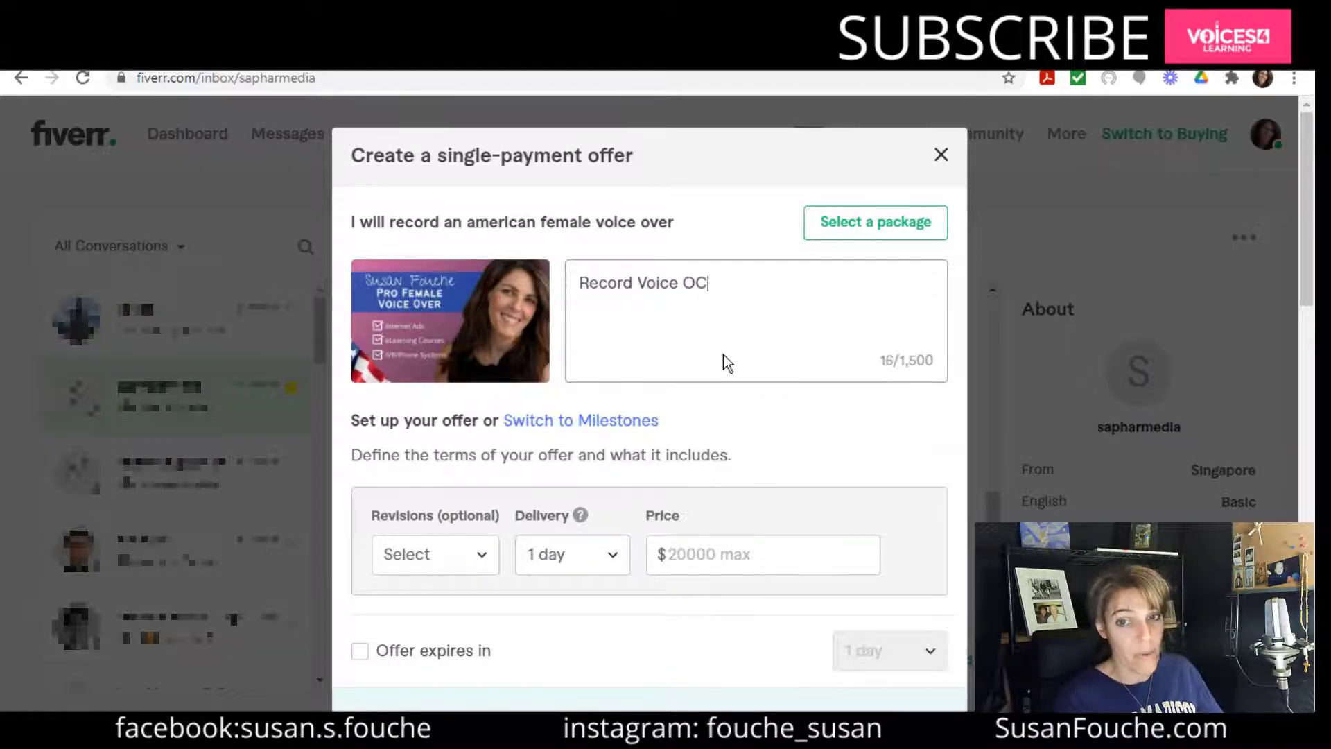
text(ver)
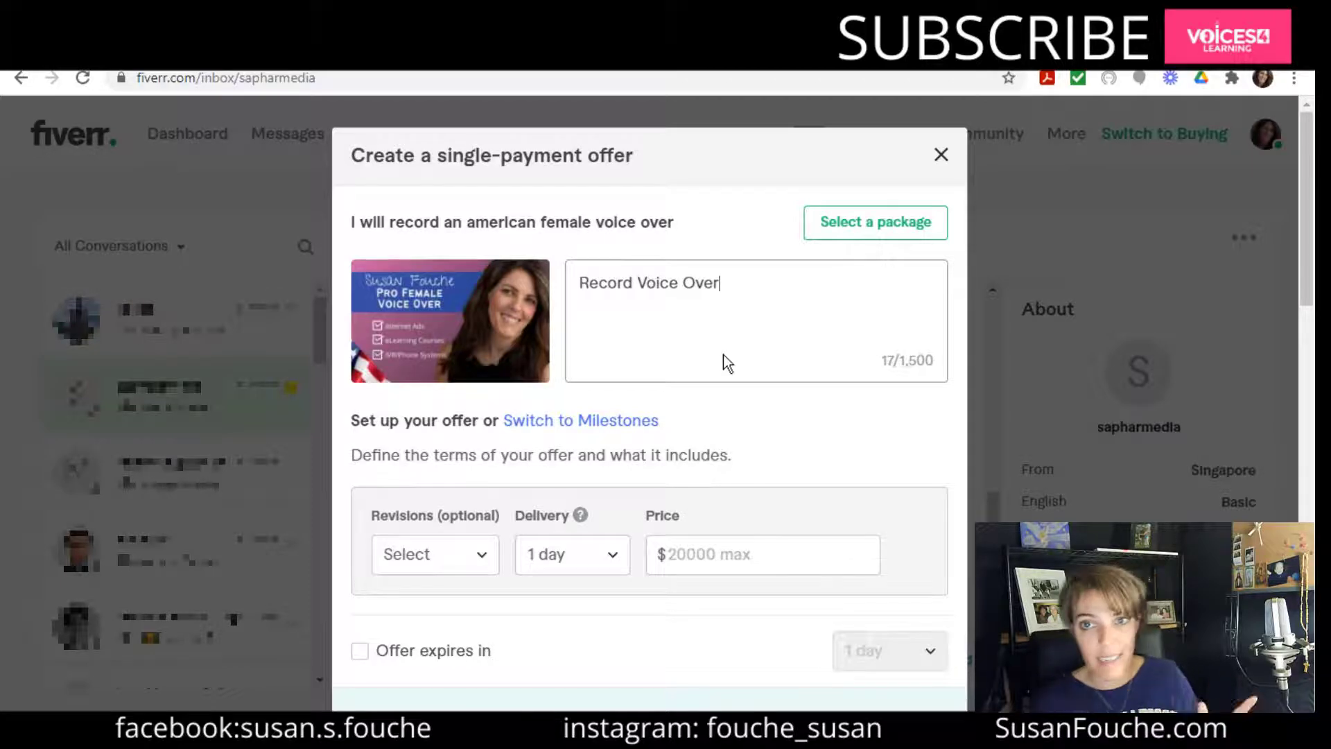
Set the offer's terms to 1 revision, 2 days delivery and a price of $200.
scroll(722, 355, down, 1)
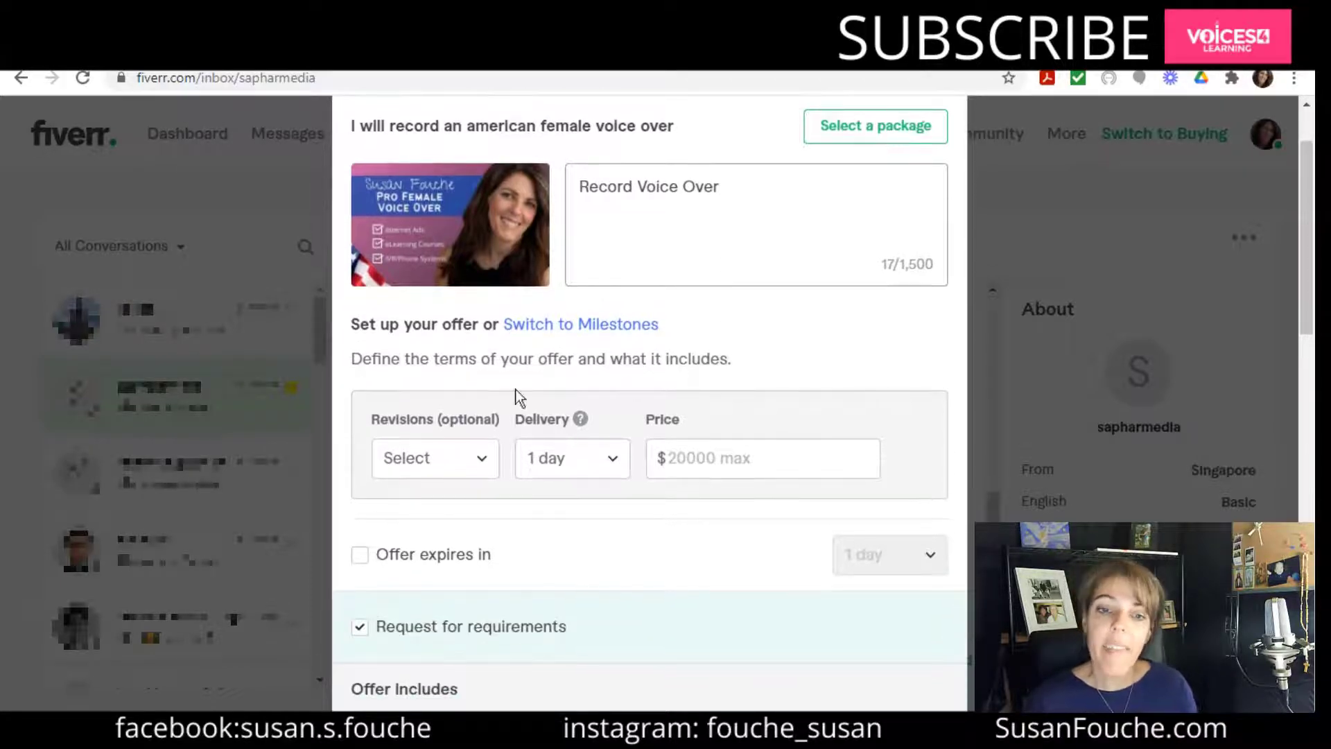
click(482, 466)
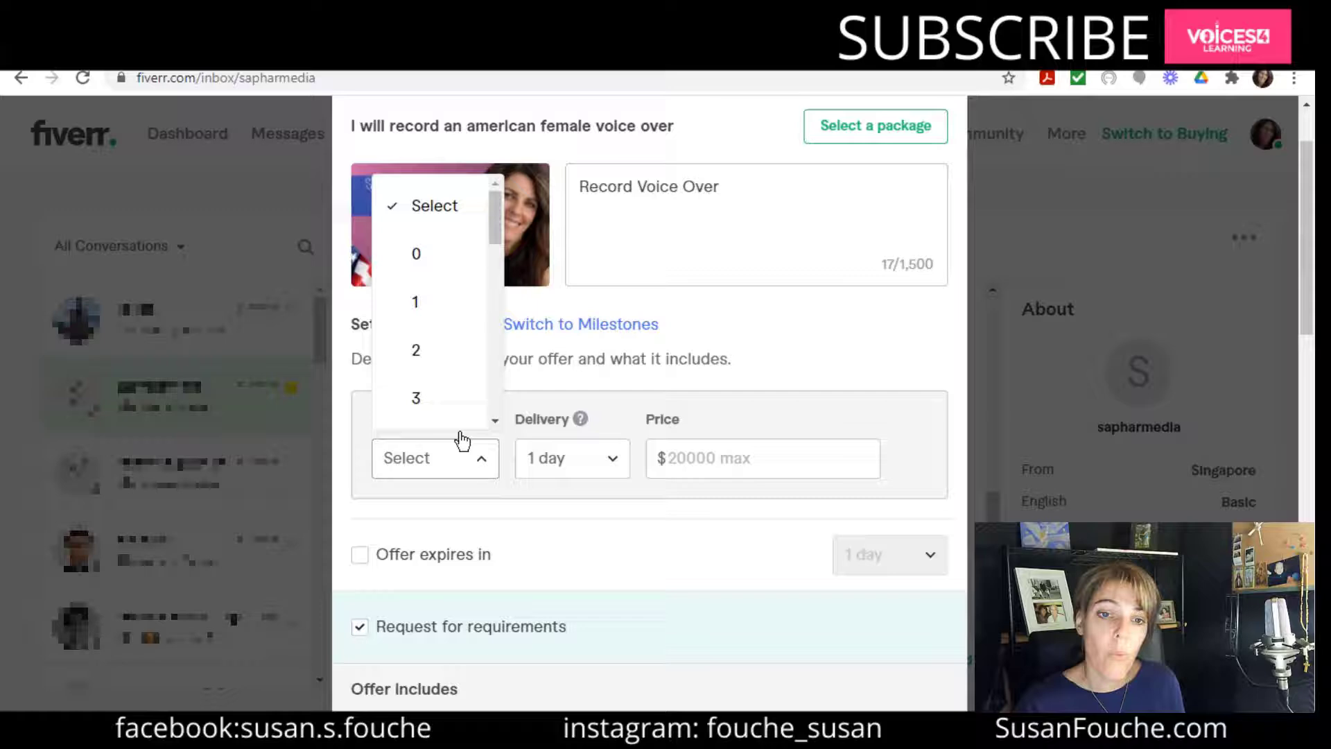
click(418, 300)
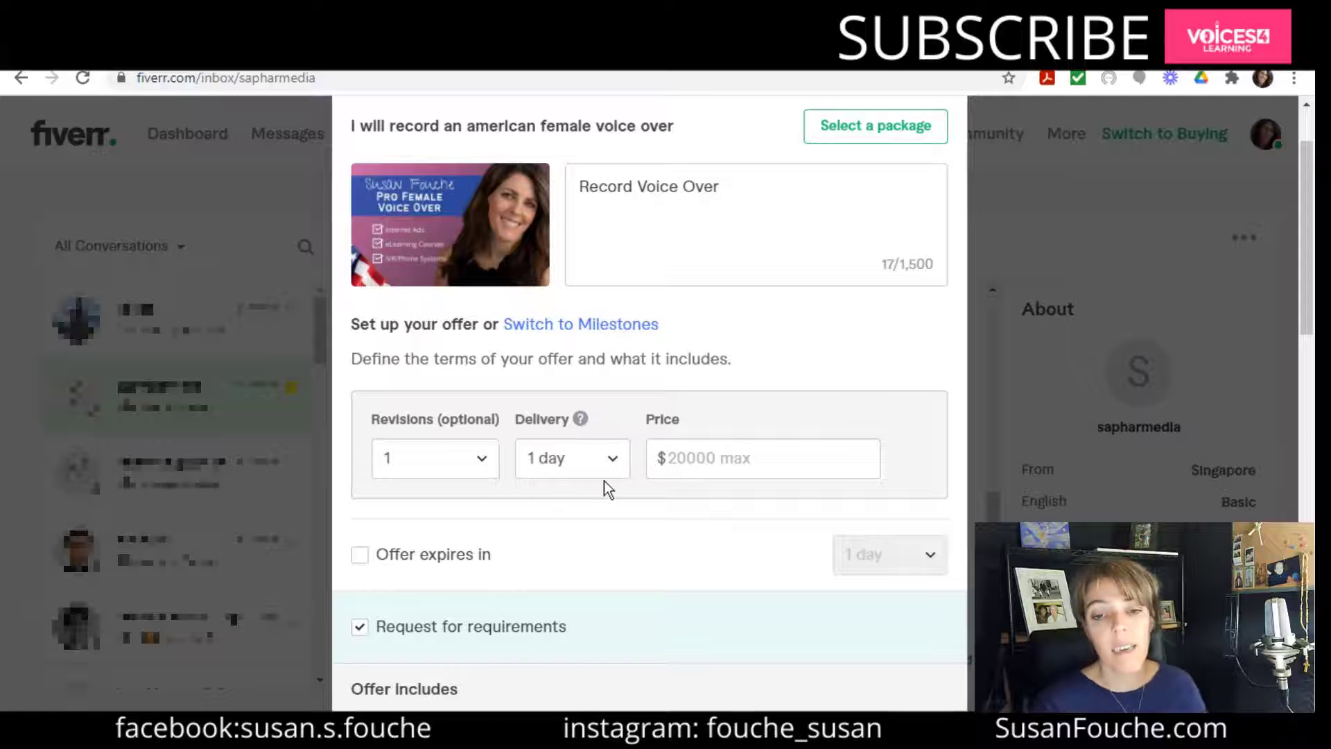
click(614, 459)
click(591, 255)
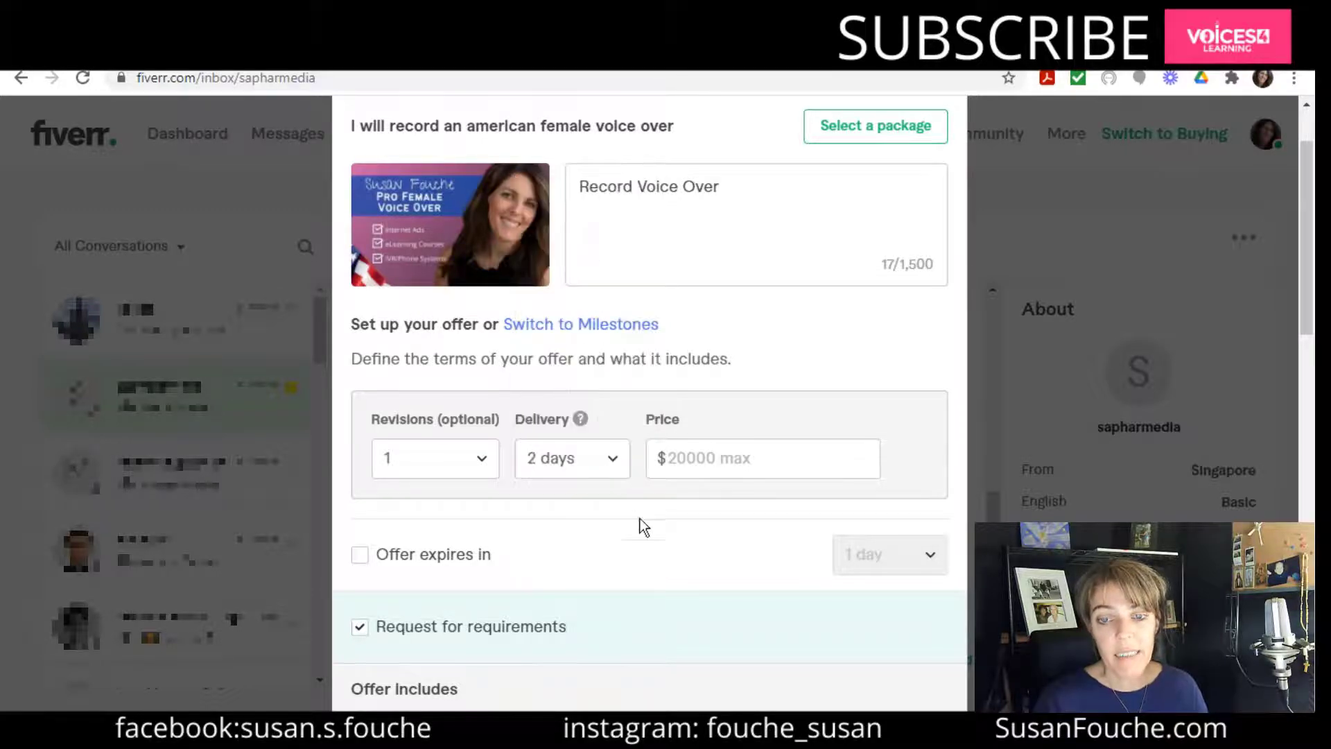
click(722, 455)
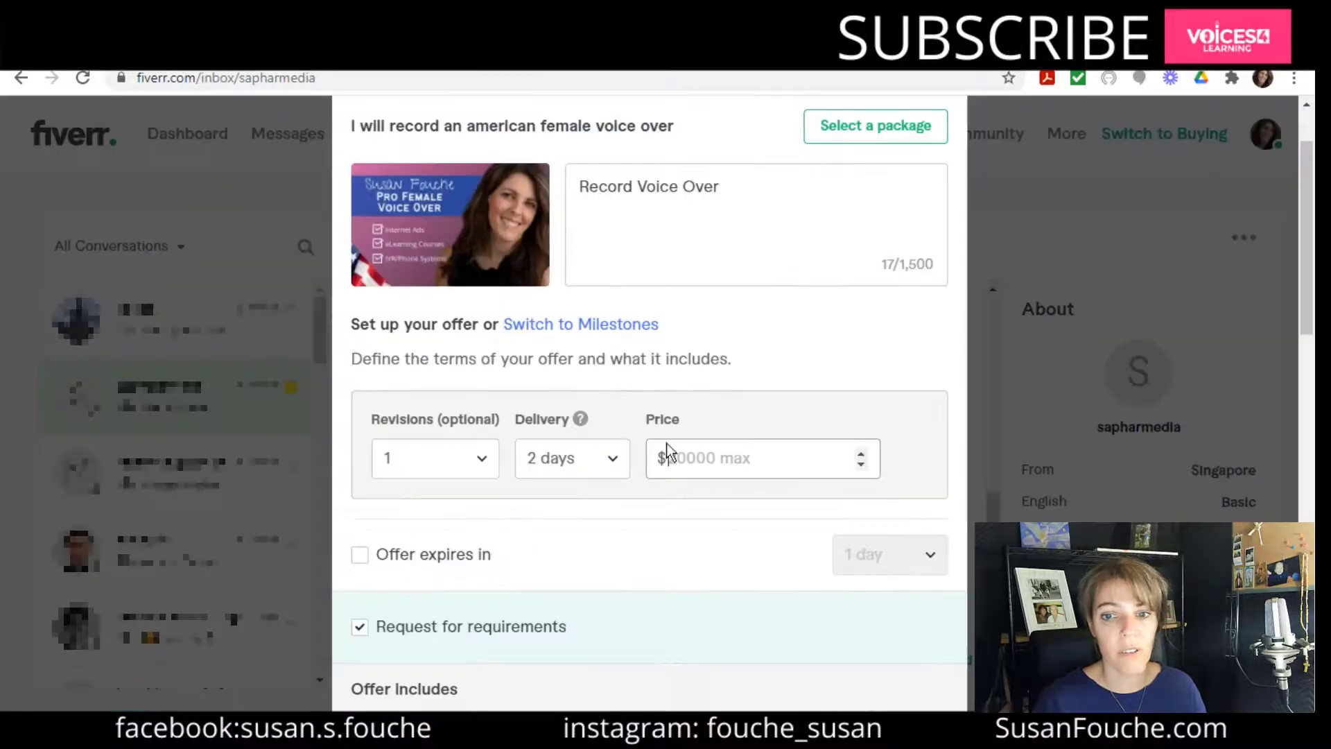
text(200)
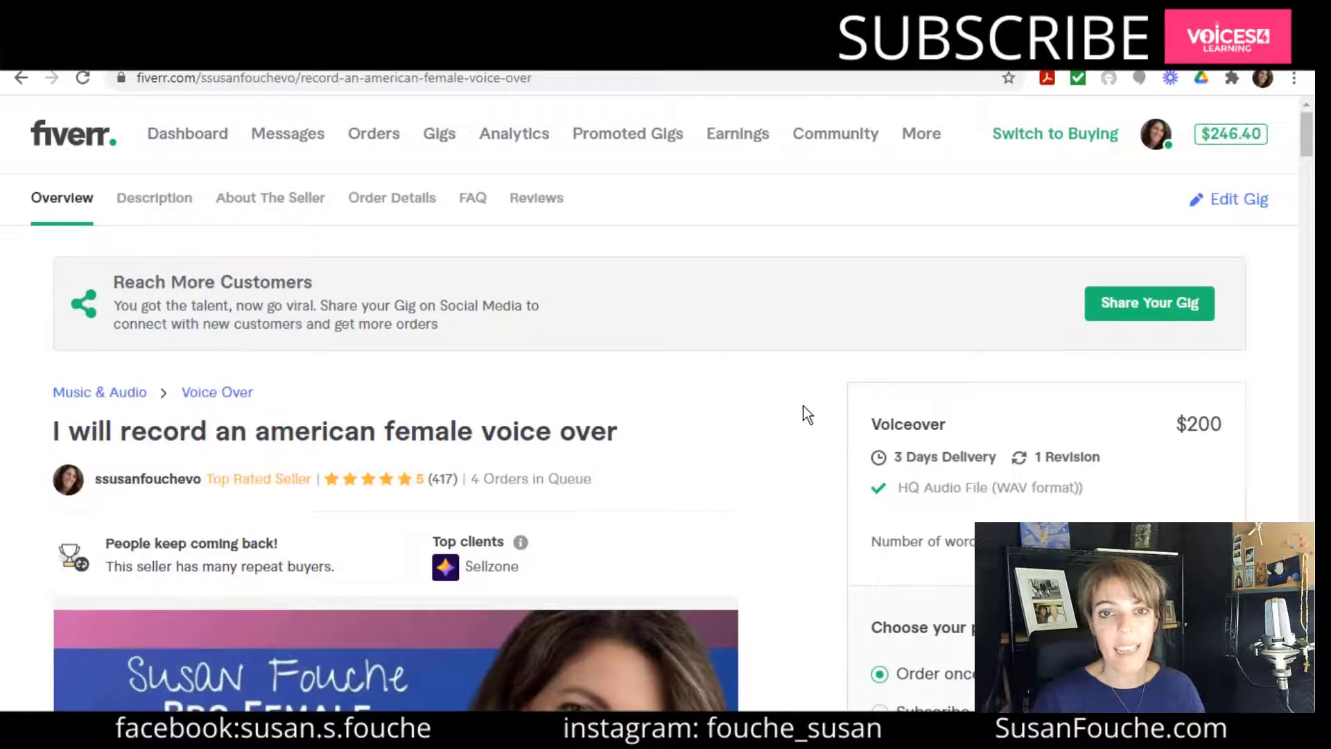
Check the word count and selected extras in the order details on the American female voice over gig page.
scroll(803, 408, down, 10)
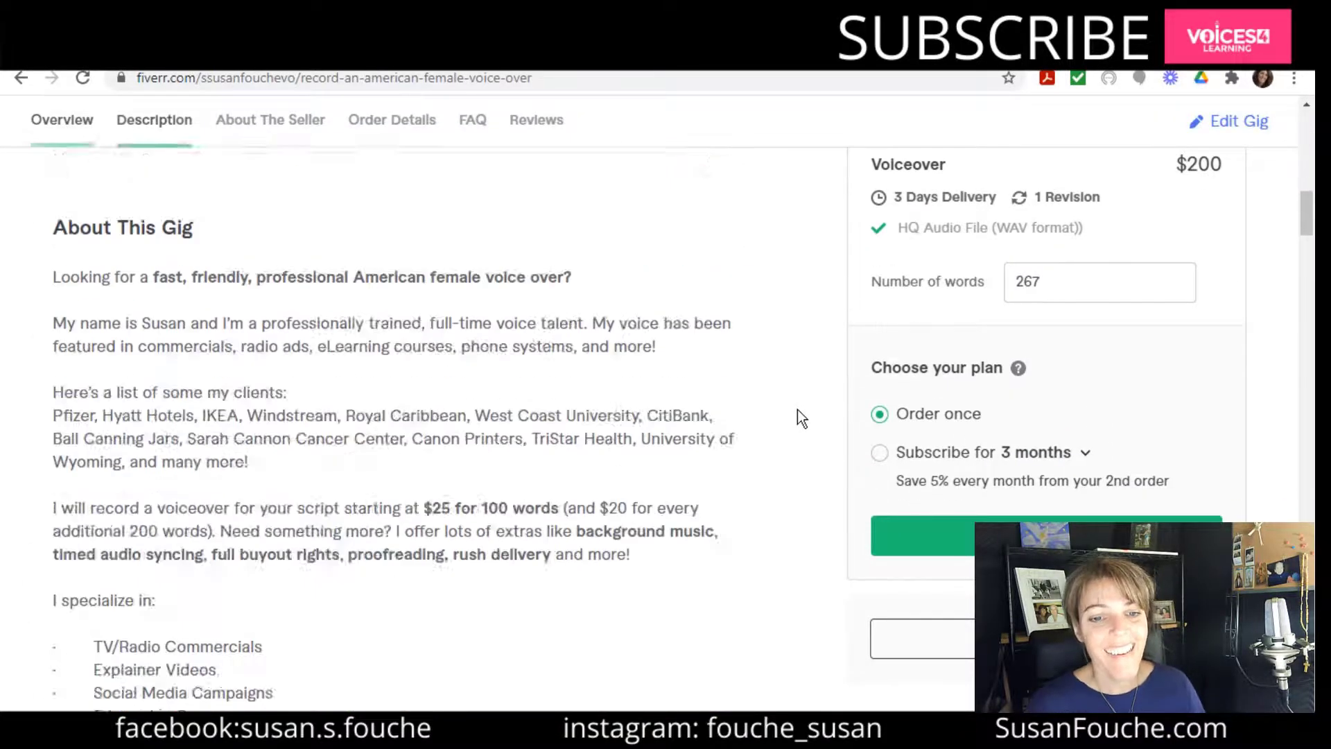
scroll(797, 411, down, 15)
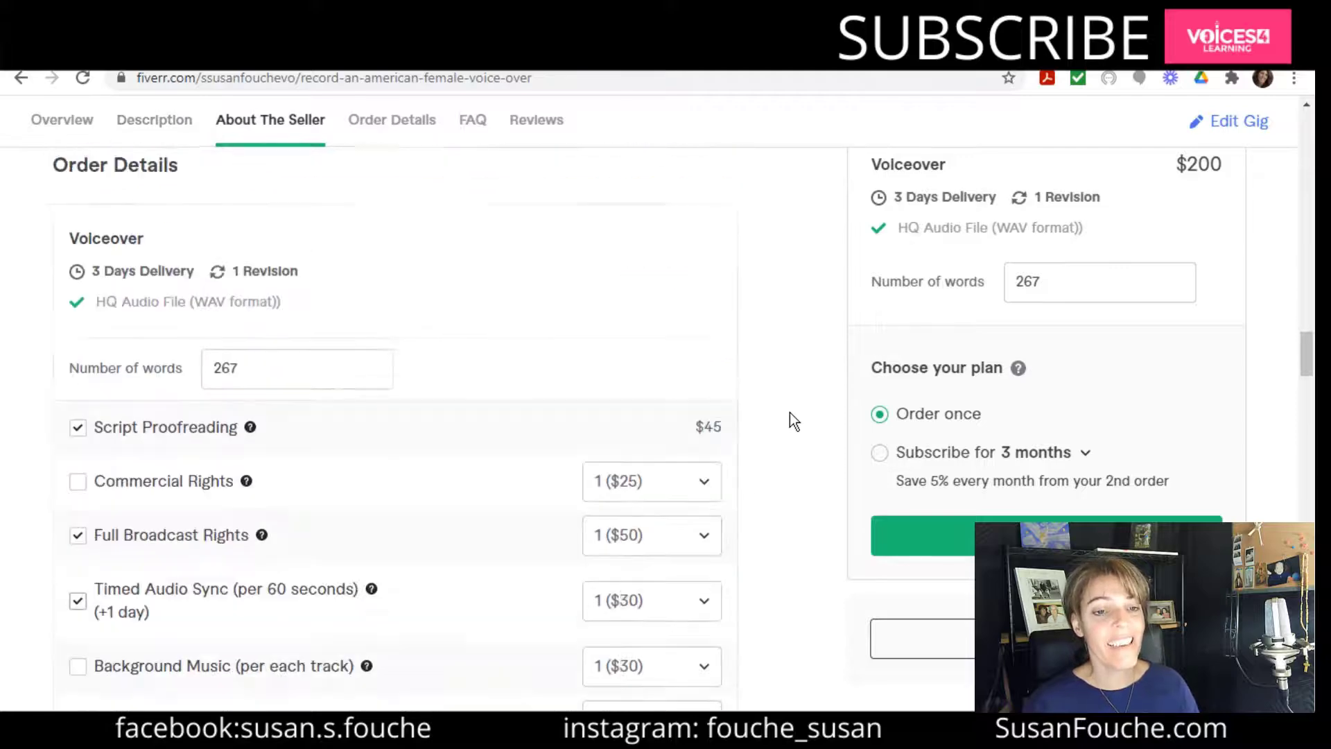
scroll(789, 414, down, 3)
scroll(680, 384, up, 1)
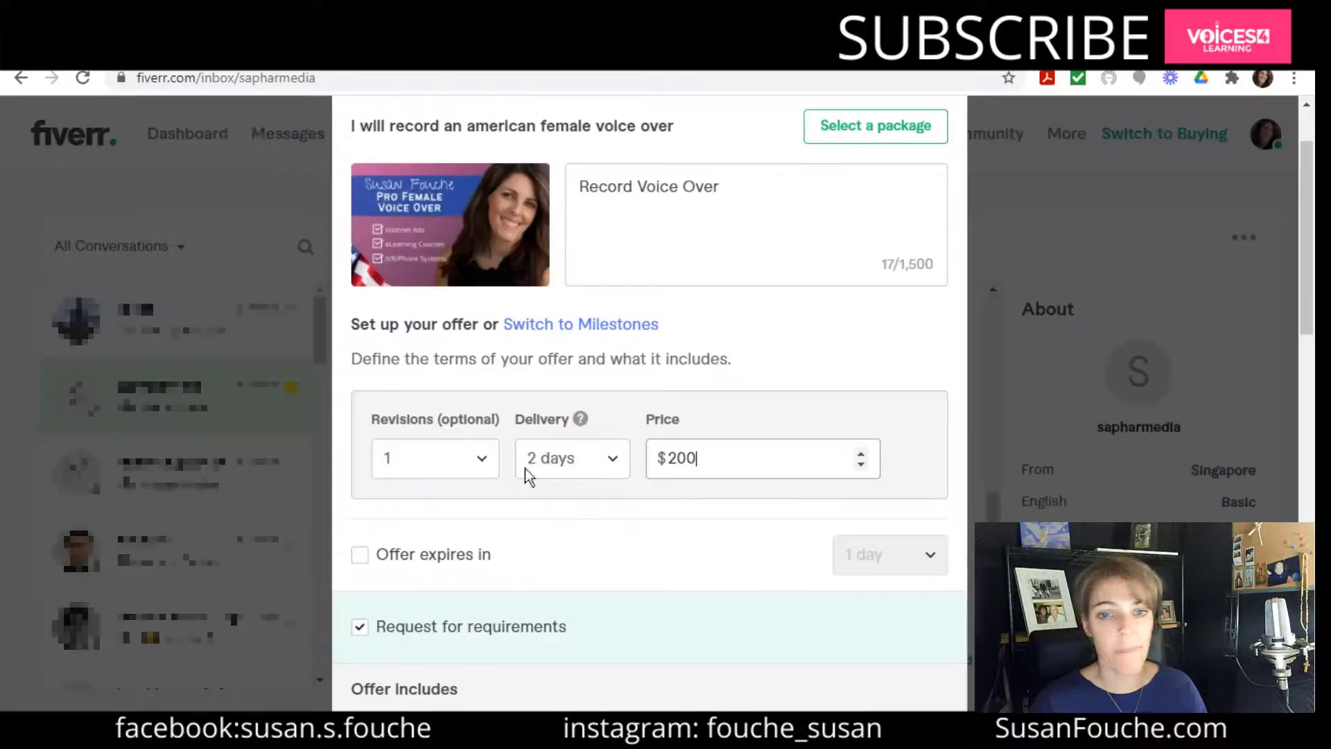
Include 267 words in the single-payment offer.
scroll(784, 501, down, 7)
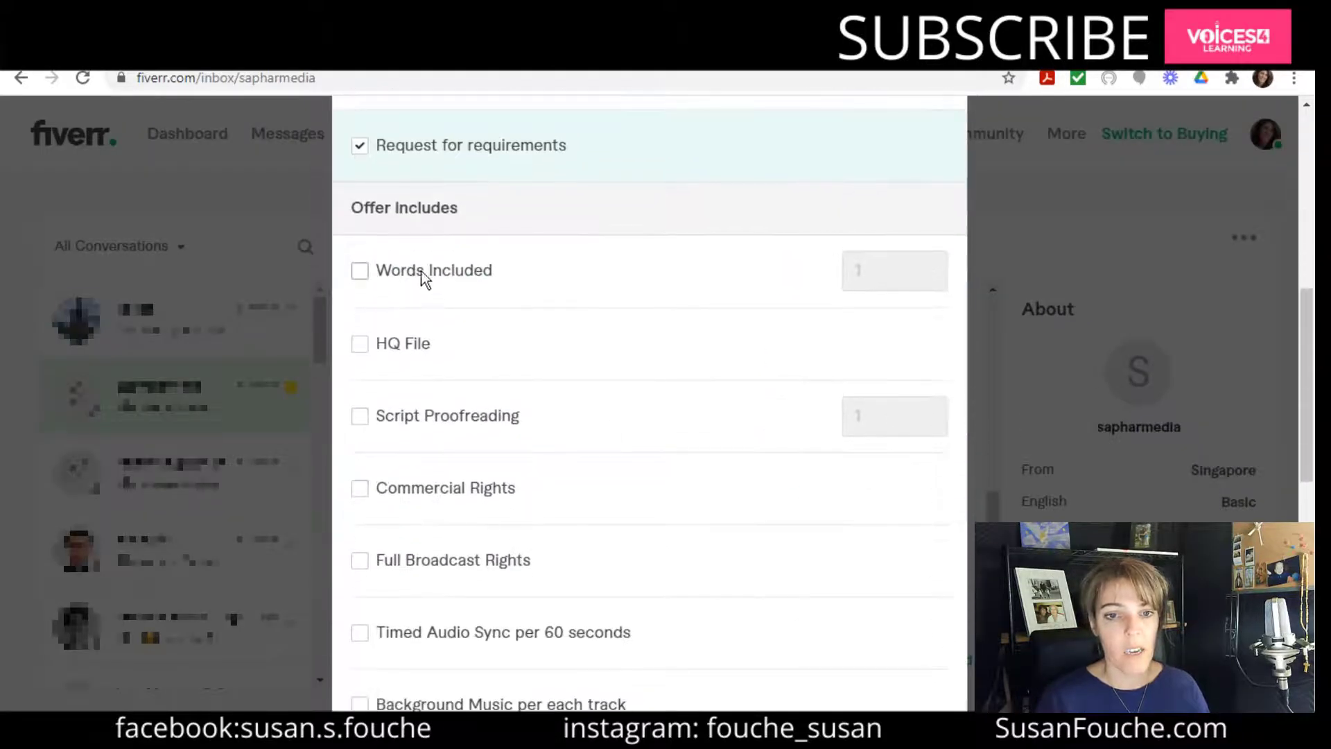
click(421, 270)
double_click(885, 277)
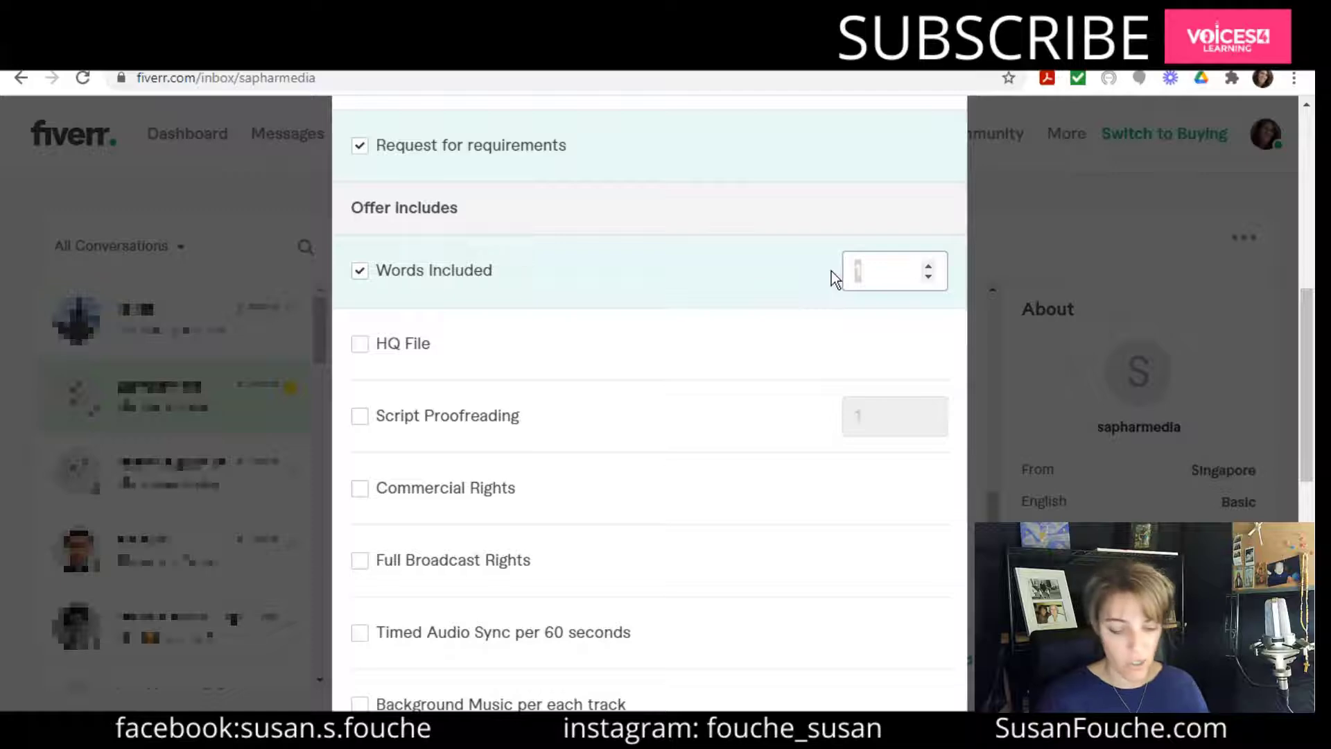
text(267)
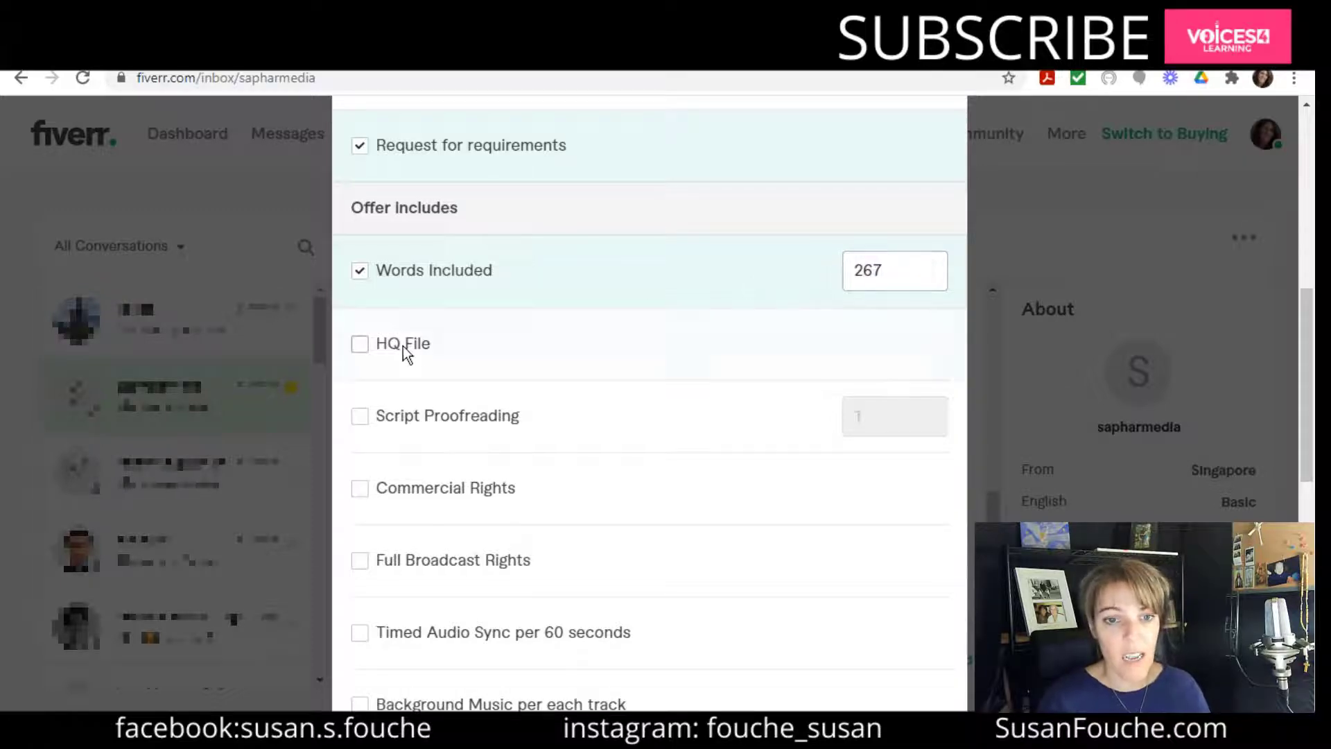
Add HQ File, Script Proofreading, Full Broadcast Rights and Timed Audio Sync per 60 seconds to the offer.
click(361, 345)
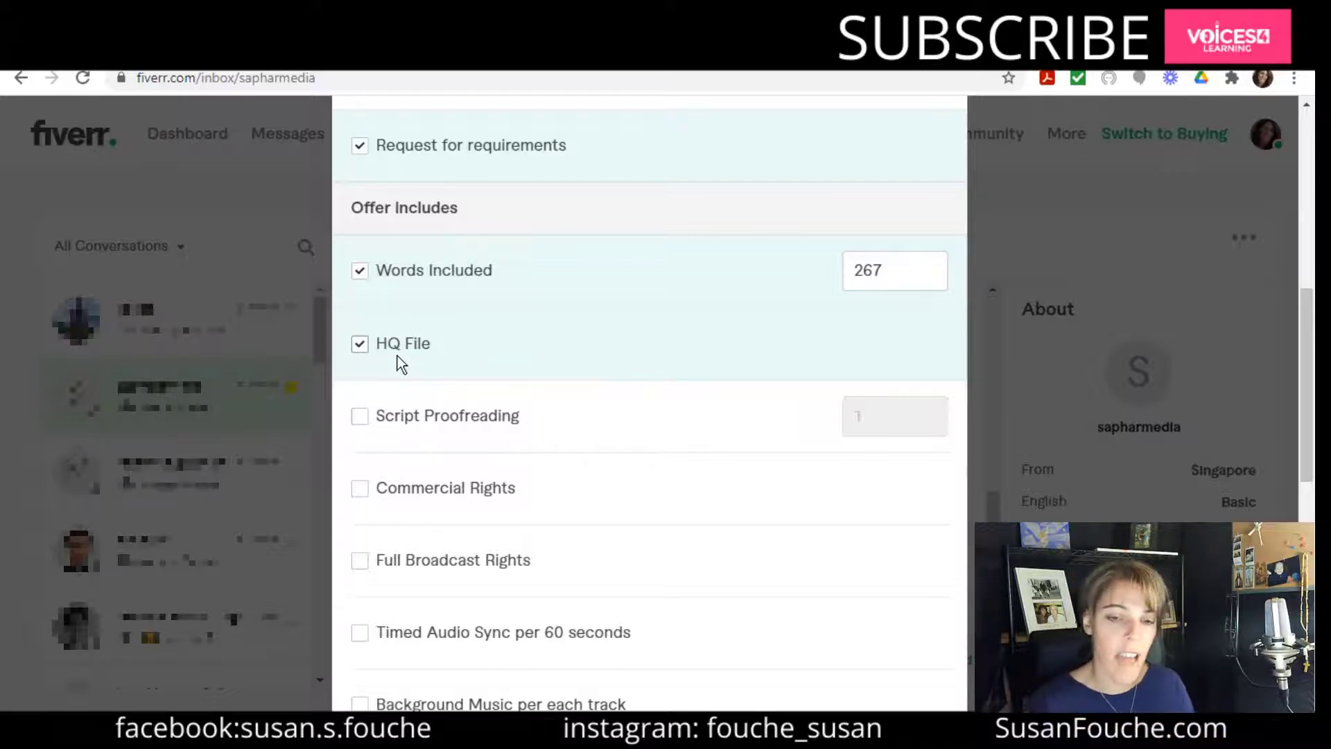
click(364, 419)
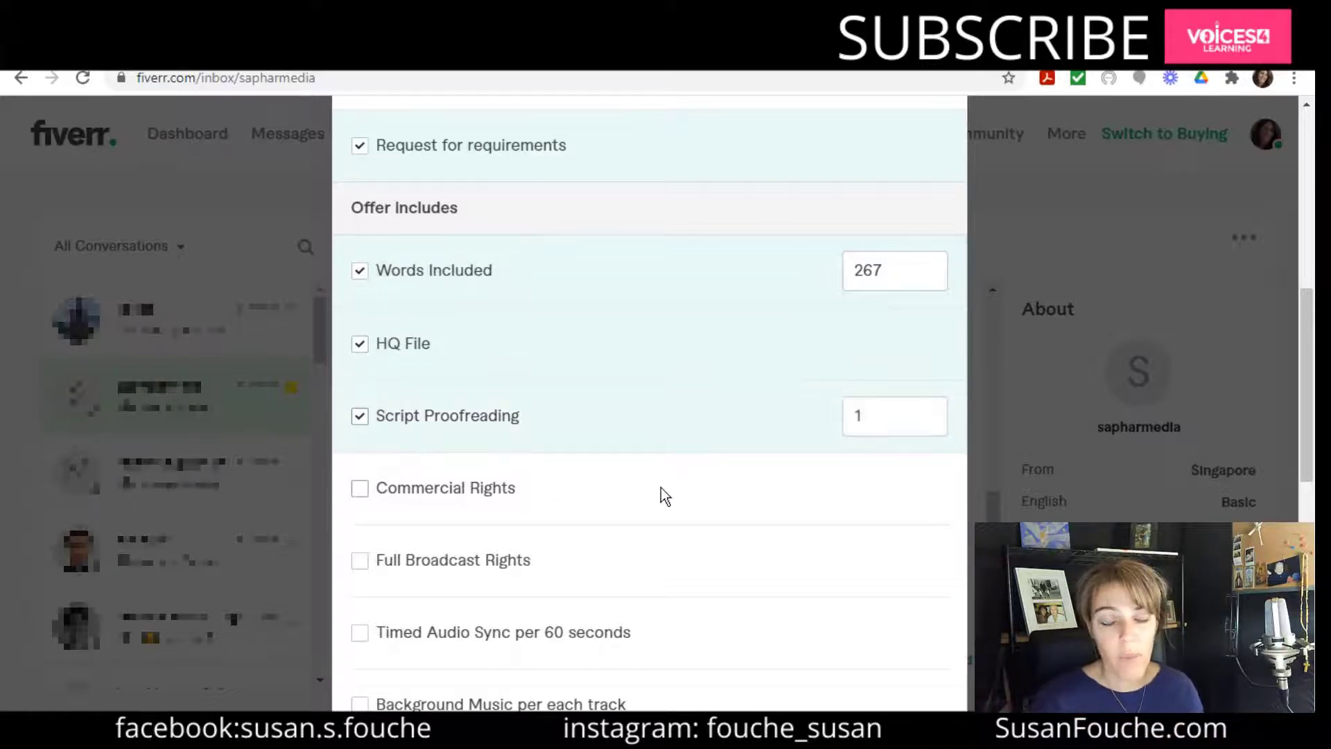
click(508, 563)
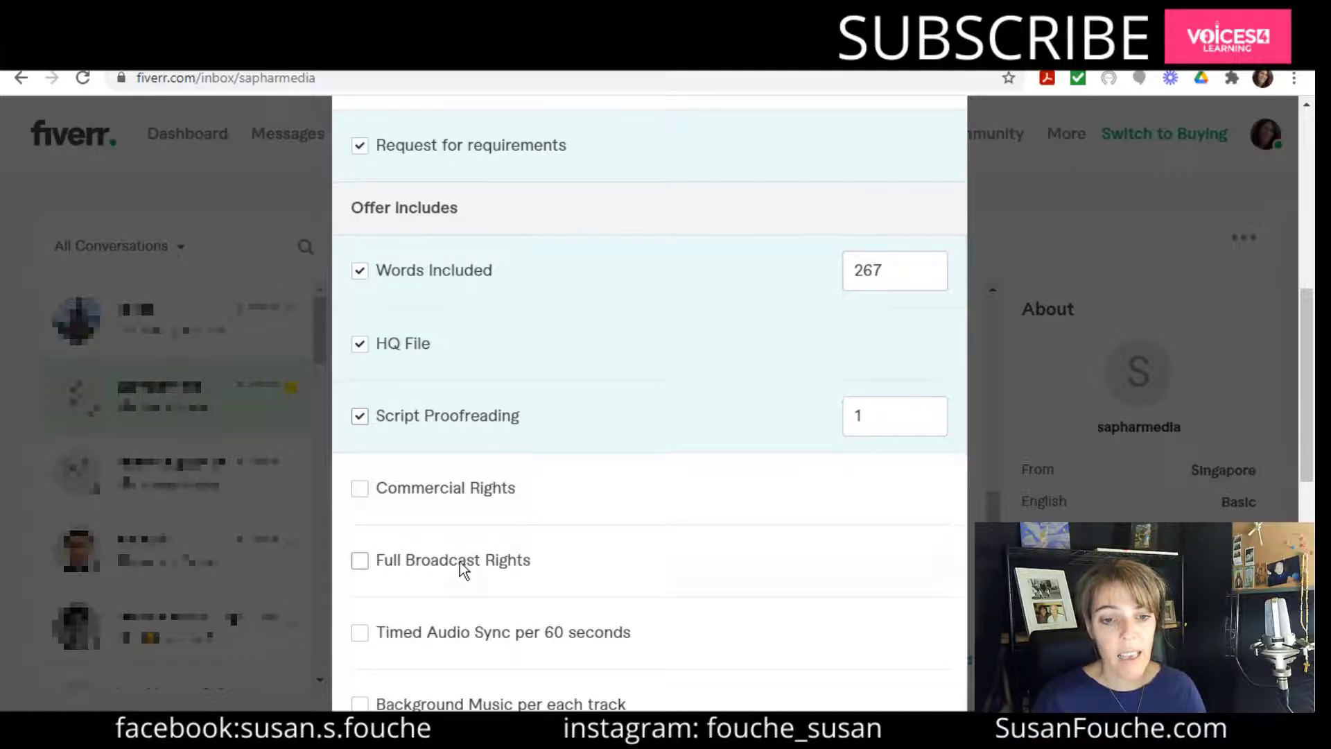
scroll(624, 527, down, 3)
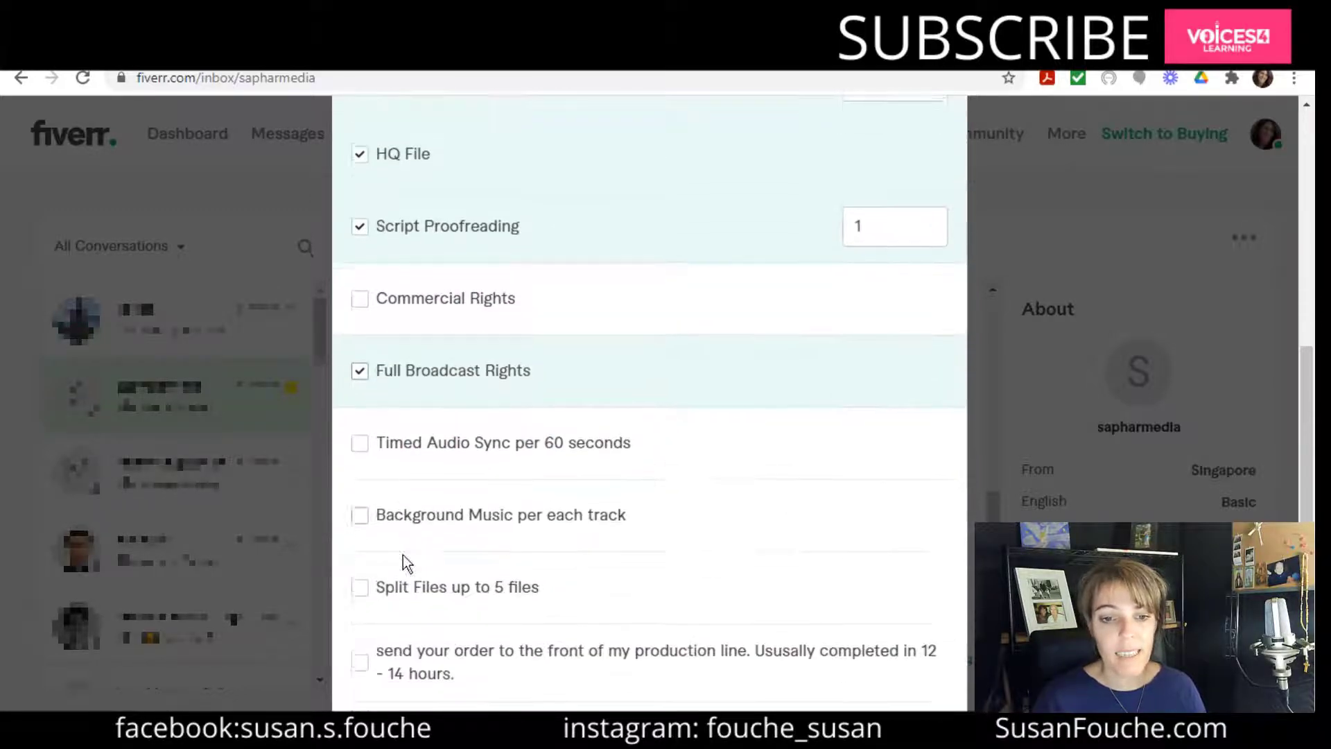
click(361, 439)
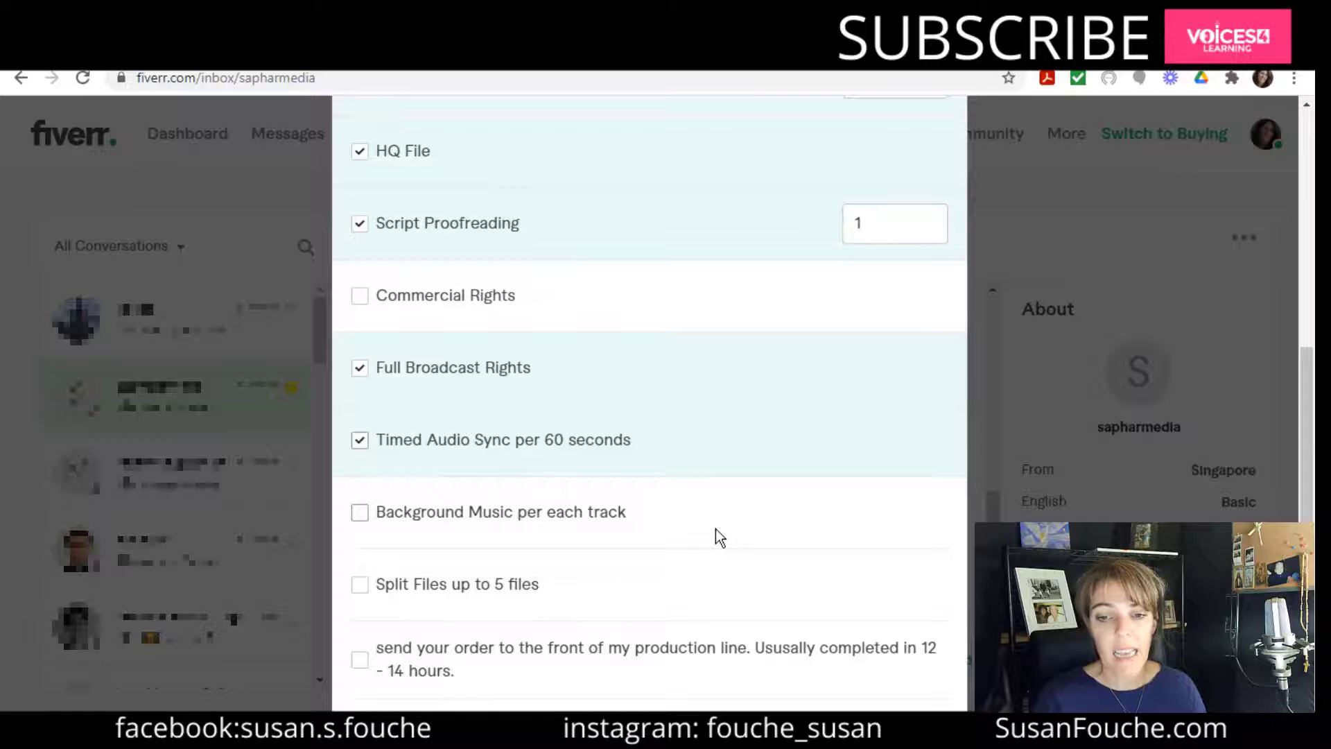
Look over the remaining extras and offer terms, and close the offer form without sending it.
scroll(716, 537, down, 8)
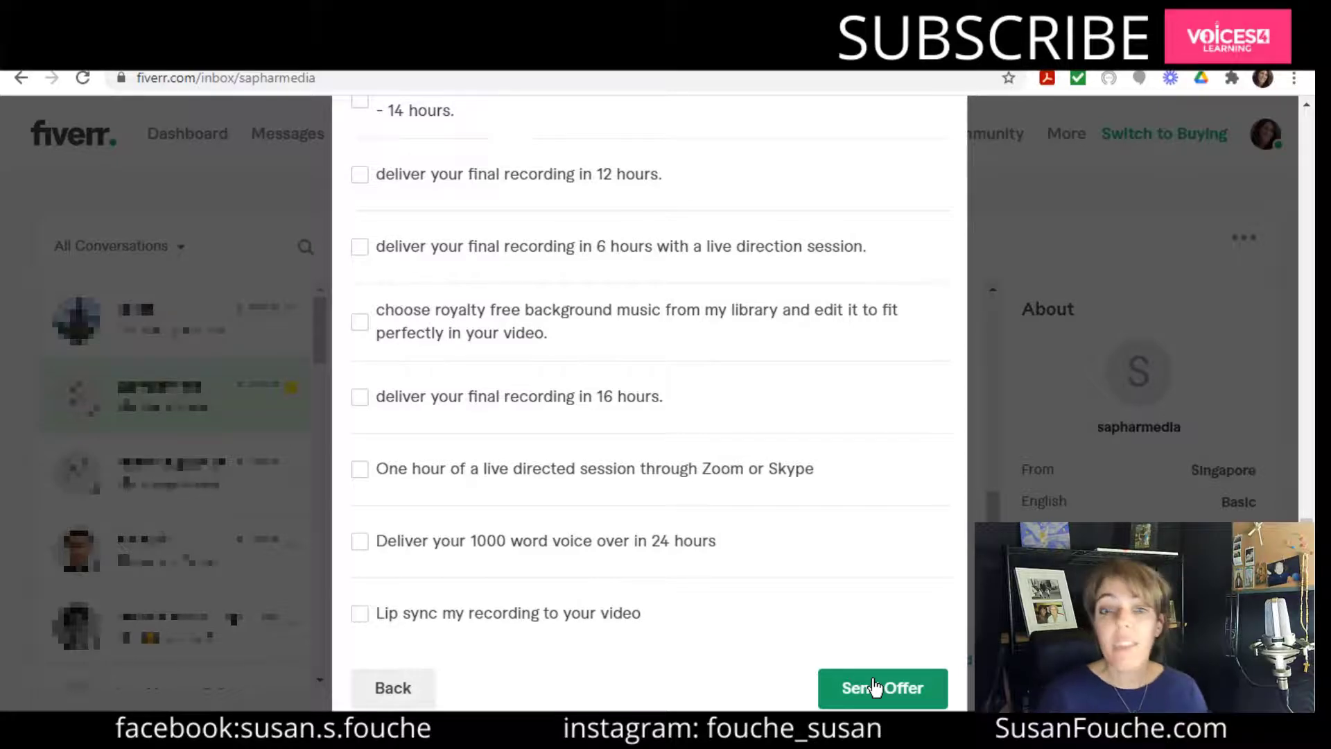
scroll(872, 687, up, 15)
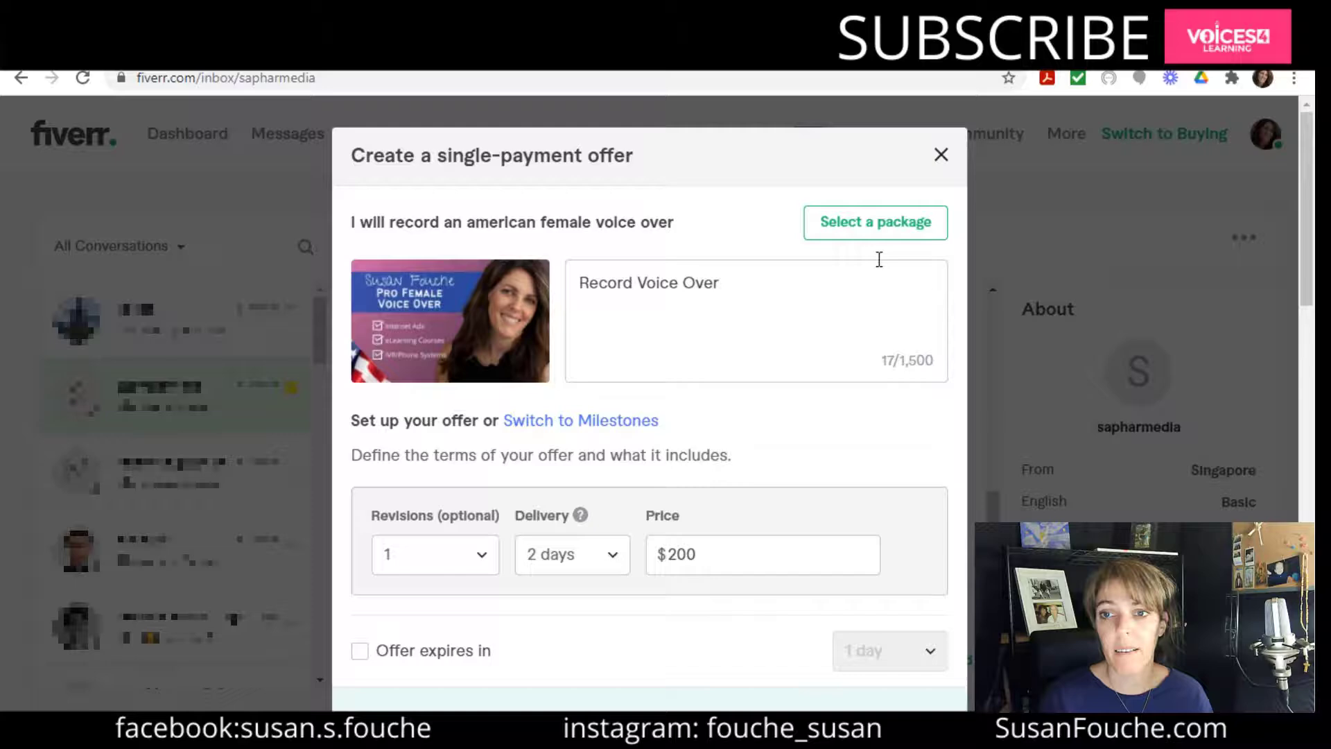
click(944, 157)
Open the first conversation in the inbox and examine the accepted custom offer's price, delivery and included items.
scroll(646, 429, up, 2)
scroll(646, 429, up, 6)
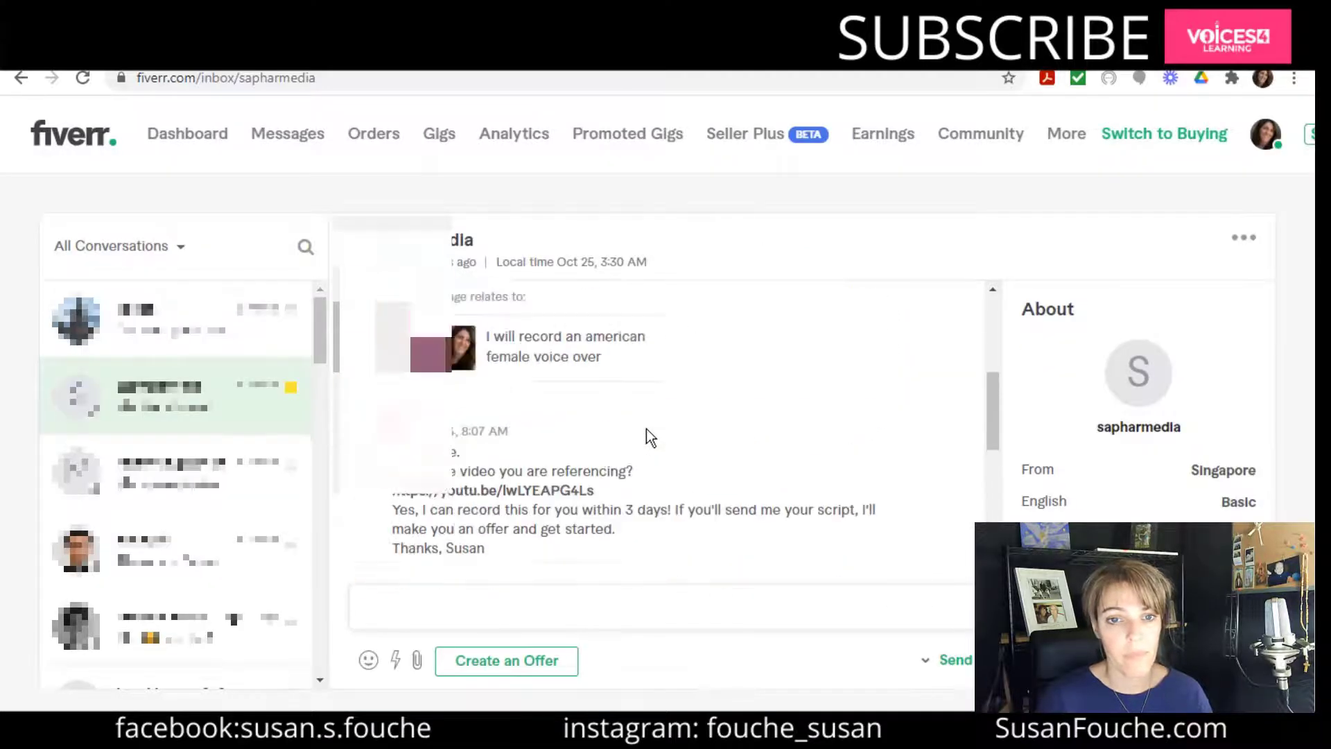
click(158, 327)
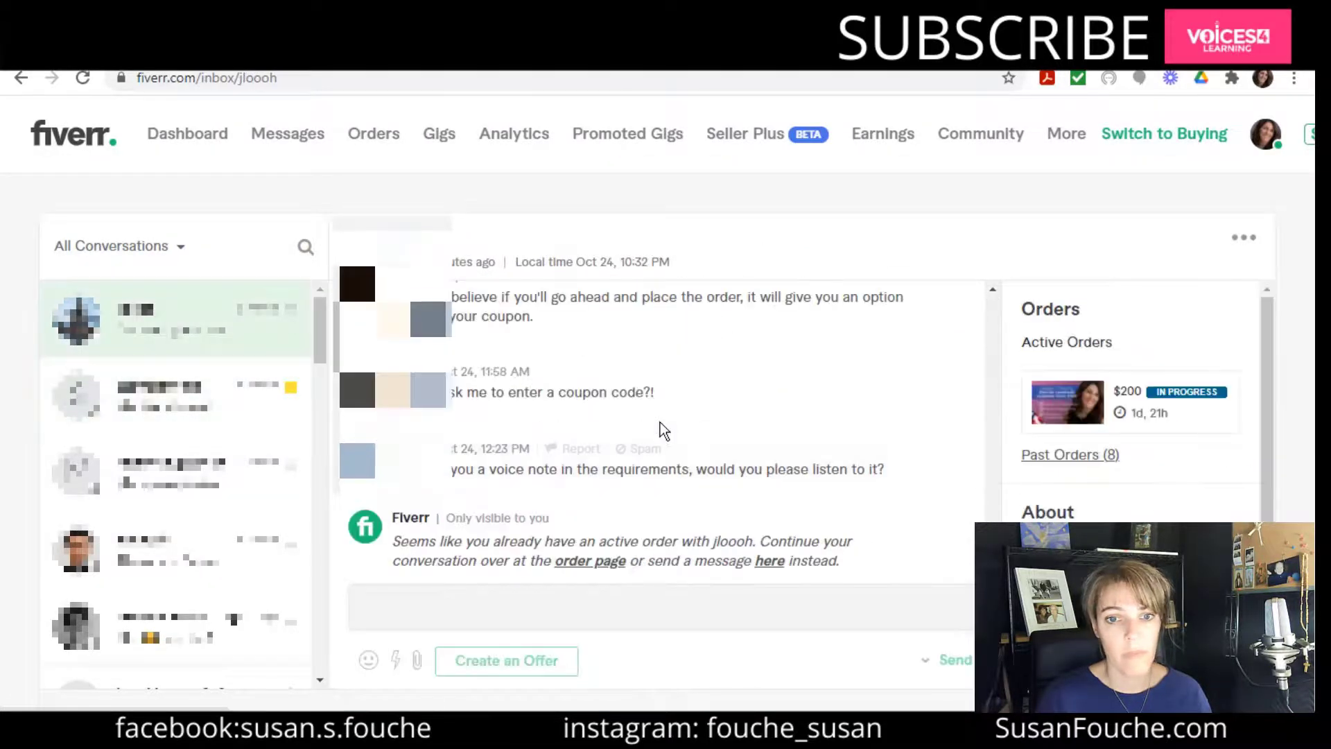
scroll(660, 423, up, 5)
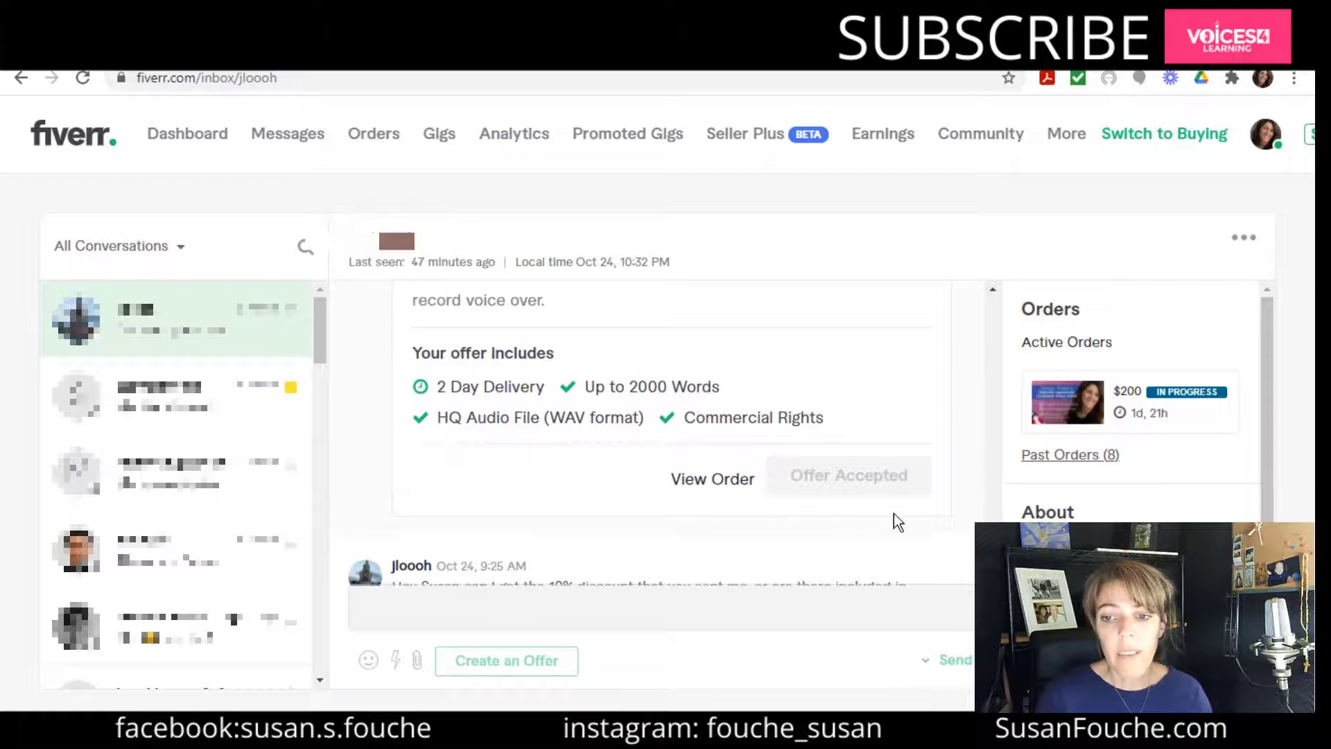
scroll(958, 423, up, 2)
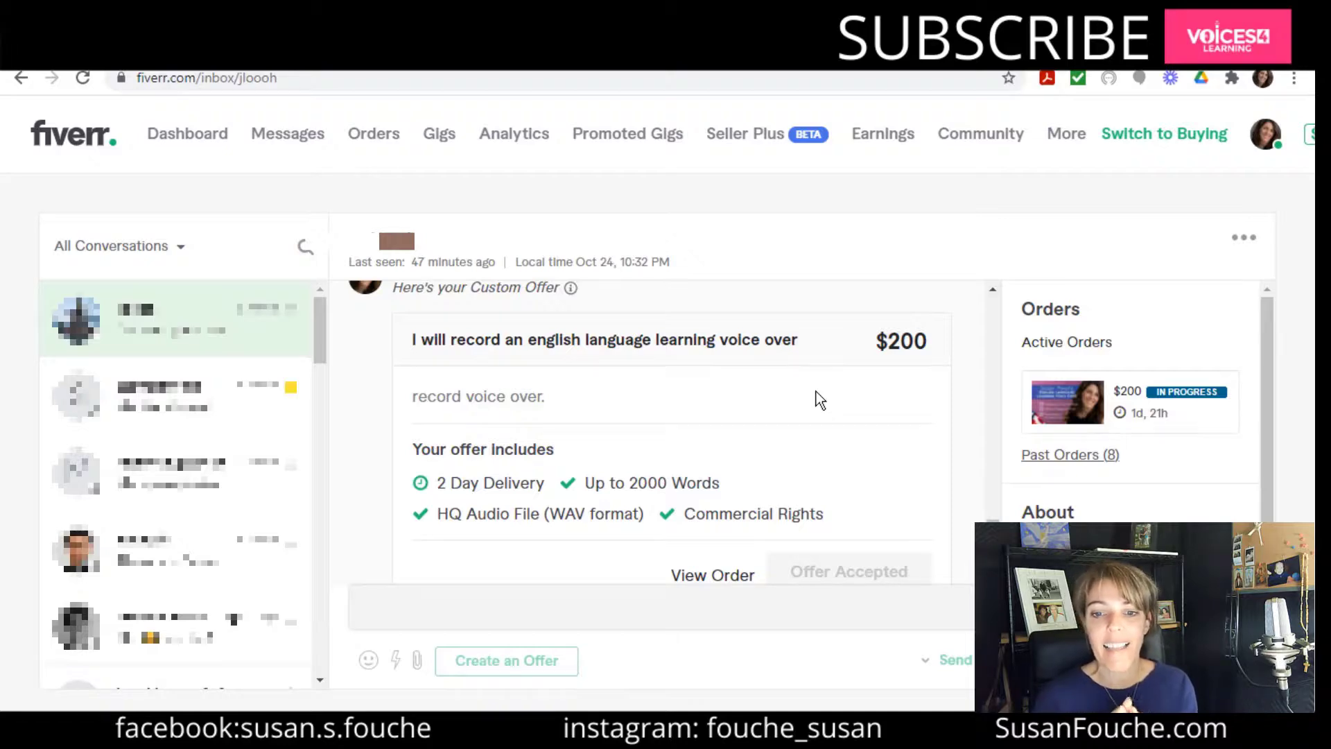
scroll(845, 457, down, 1)
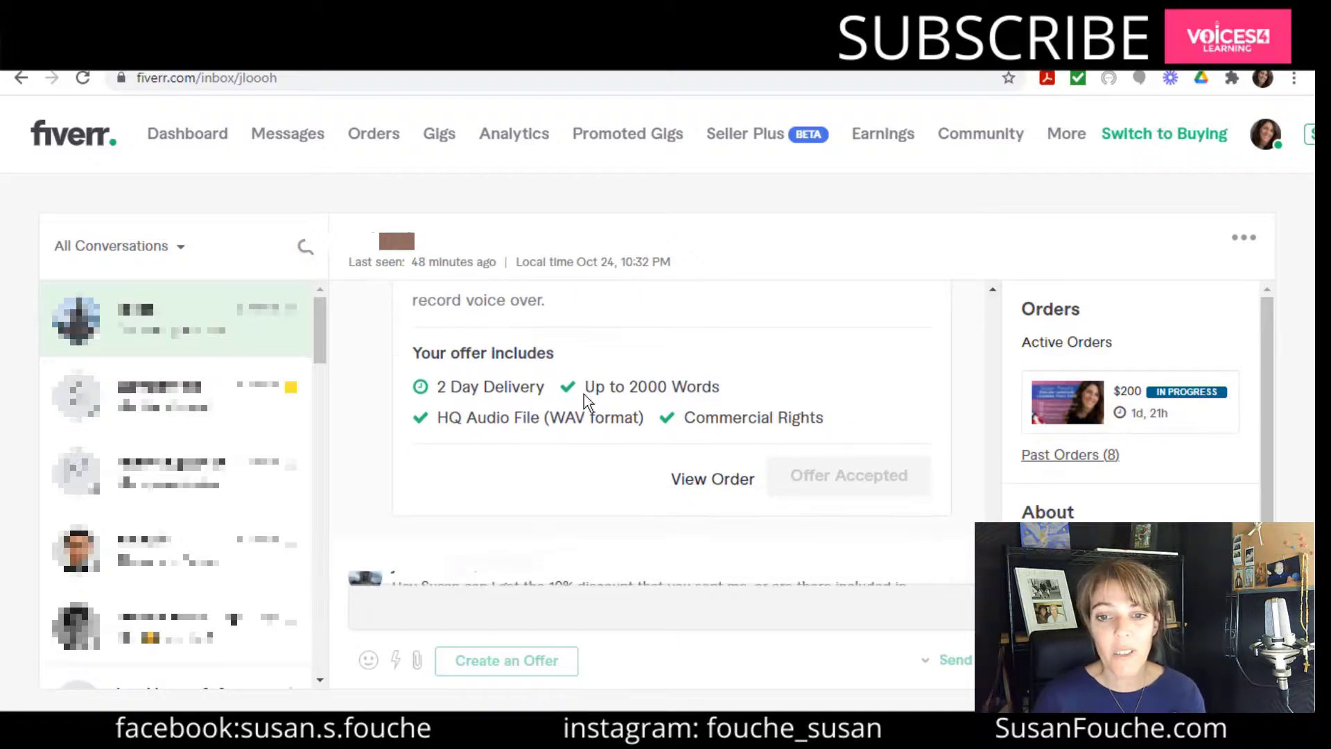